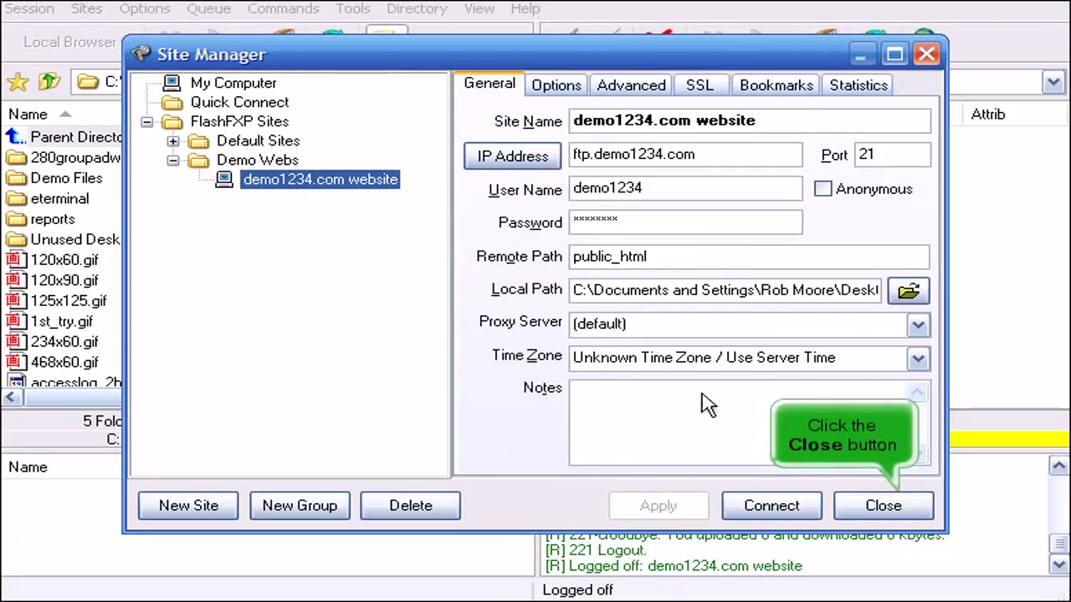
Step: Close the Site Manager and connect to the demo1234.com website from the Demo Webs group
click(880, 506)
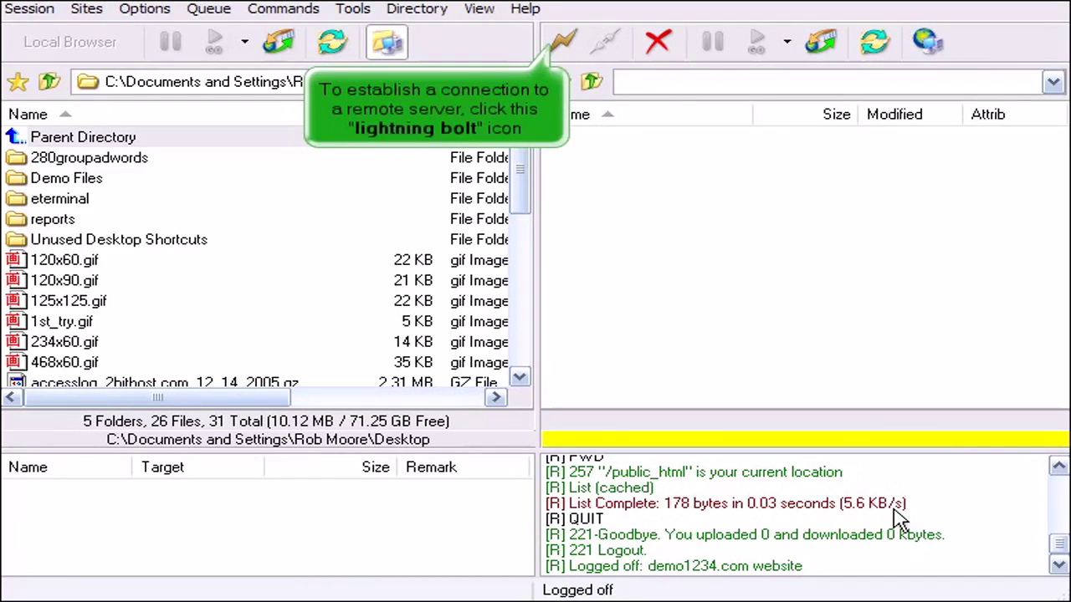
click(563, 49)
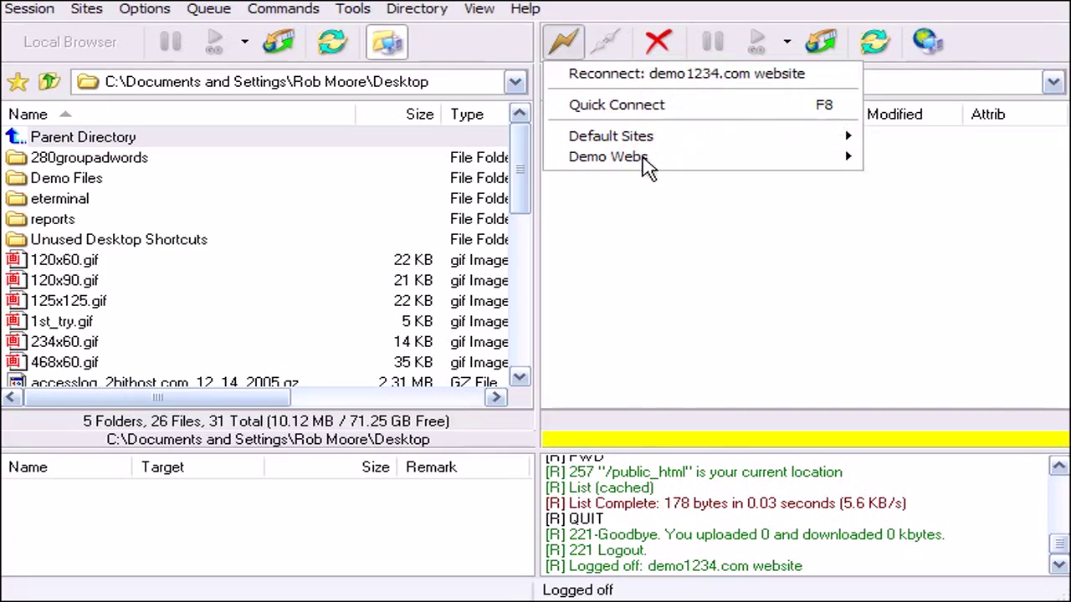
click(644, 161)
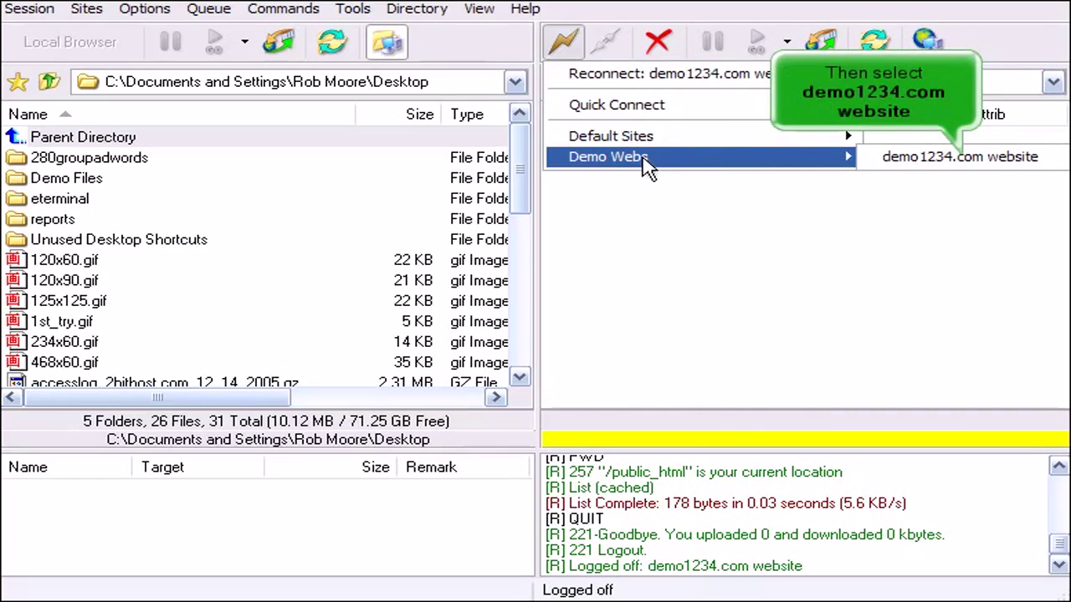
click(950, 161)
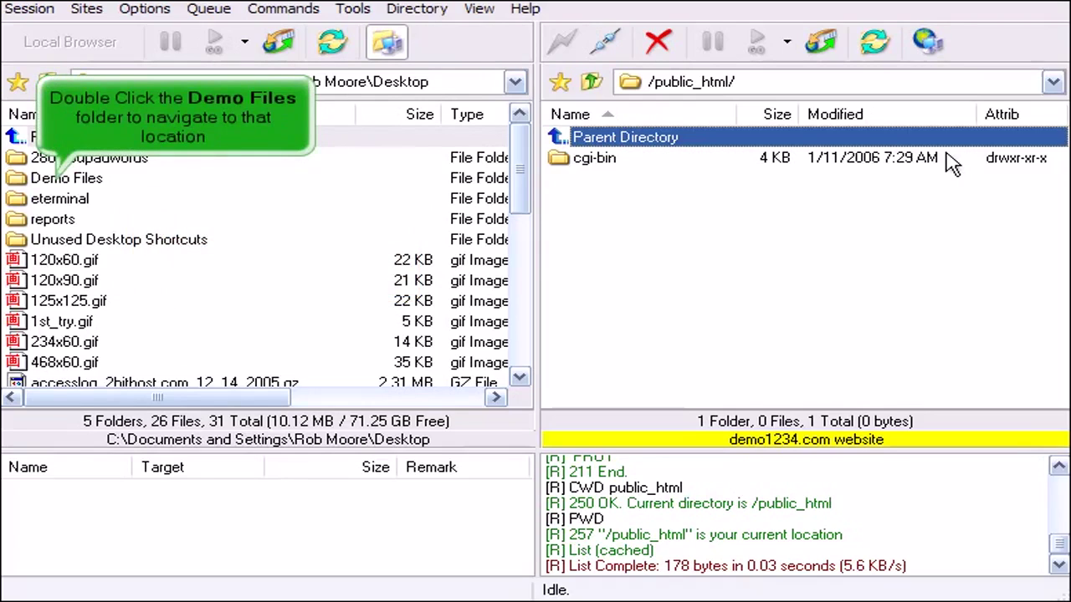
Step: Open the local Demo Files folder and transfer favorite.htm to the server's public_html folder
double_click(70, 178)
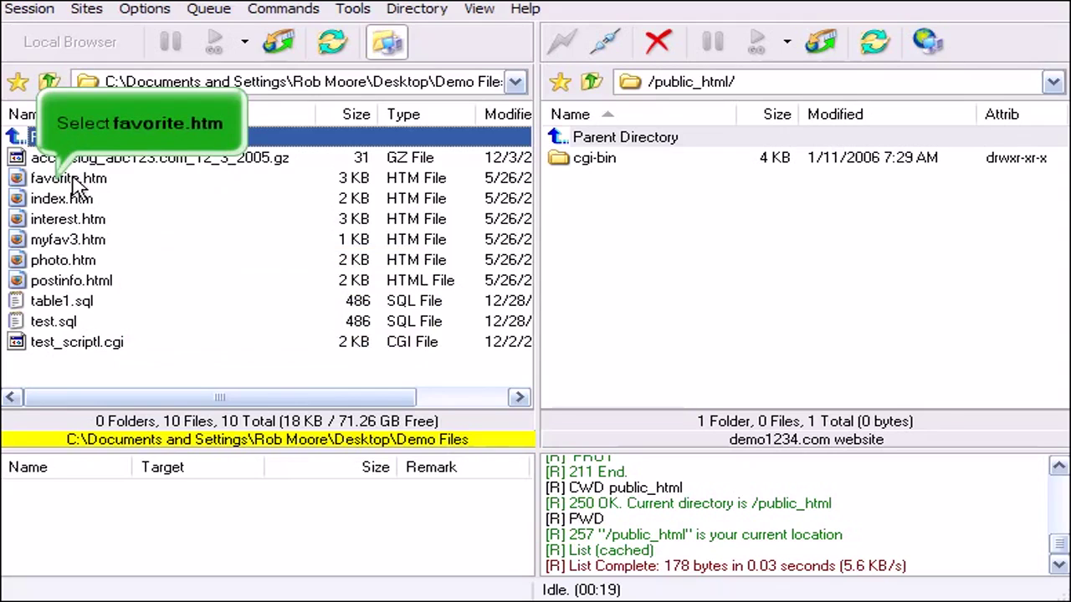
click(71, 179)
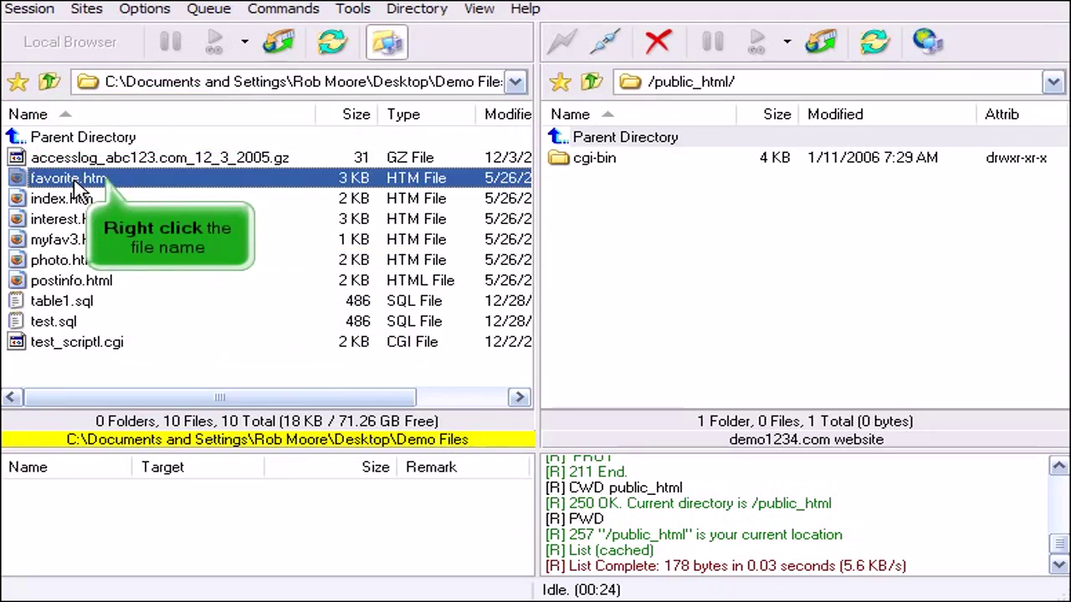
right_click(77, 179)
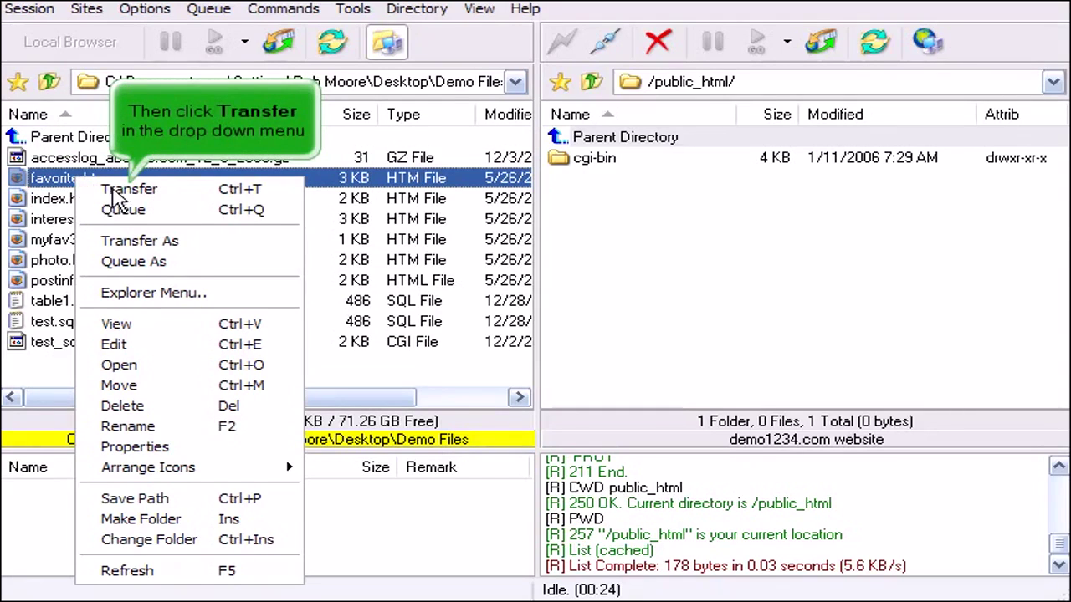
click(126, 192)
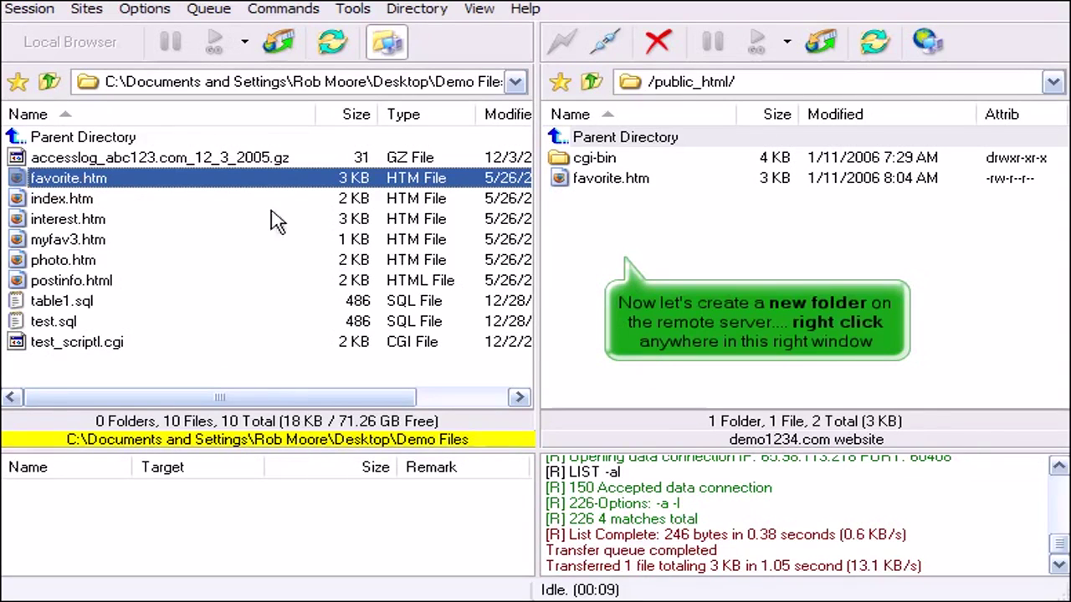
Step: Create a remote folder named Test Folder inside public_html
right_click(604, 265)
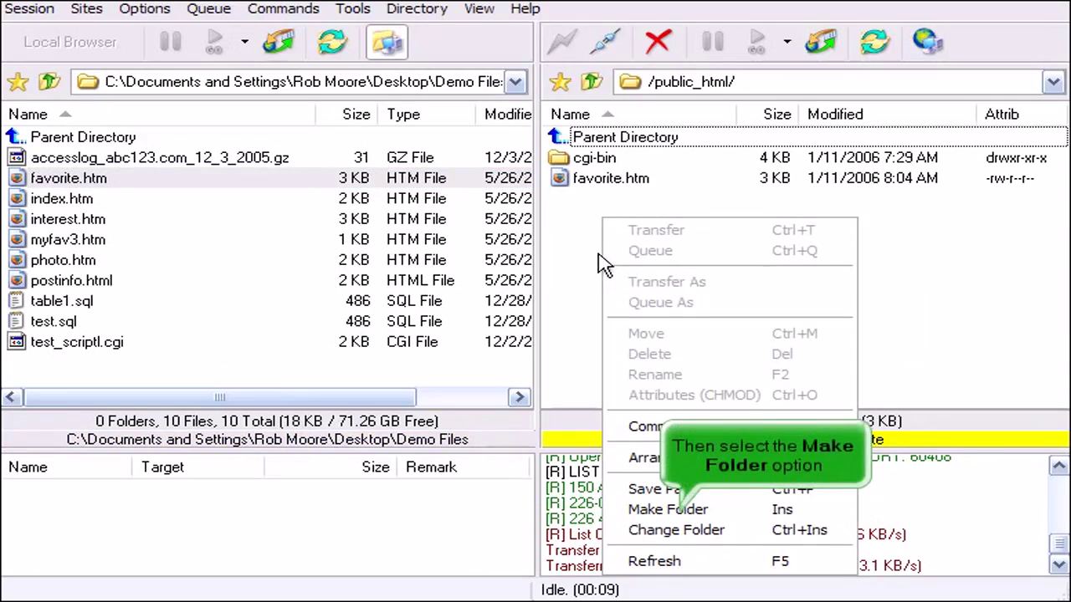
click(670, 514)
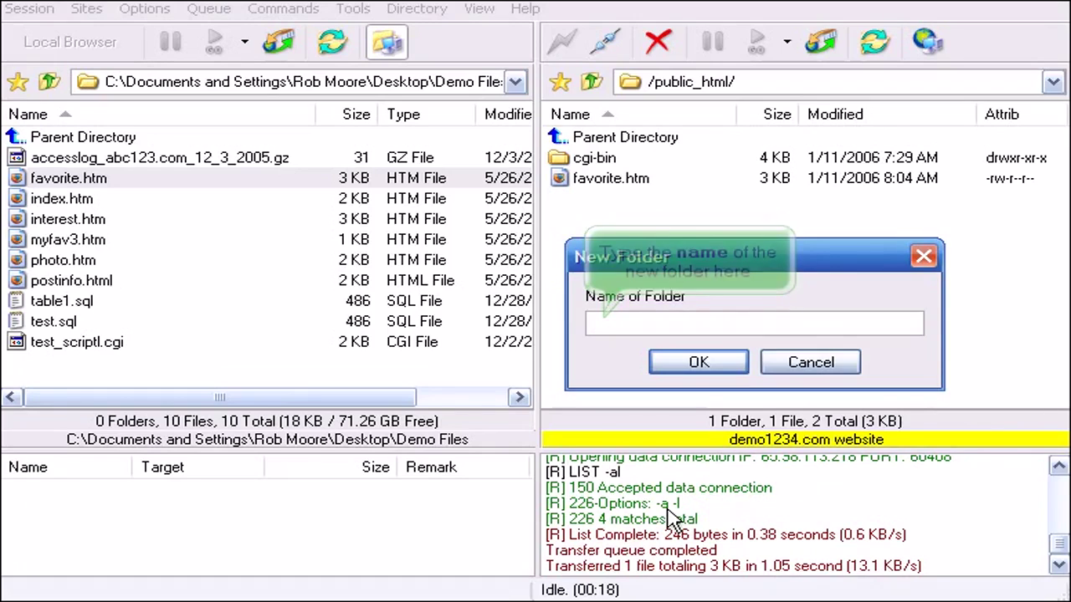
text(Test Folder)
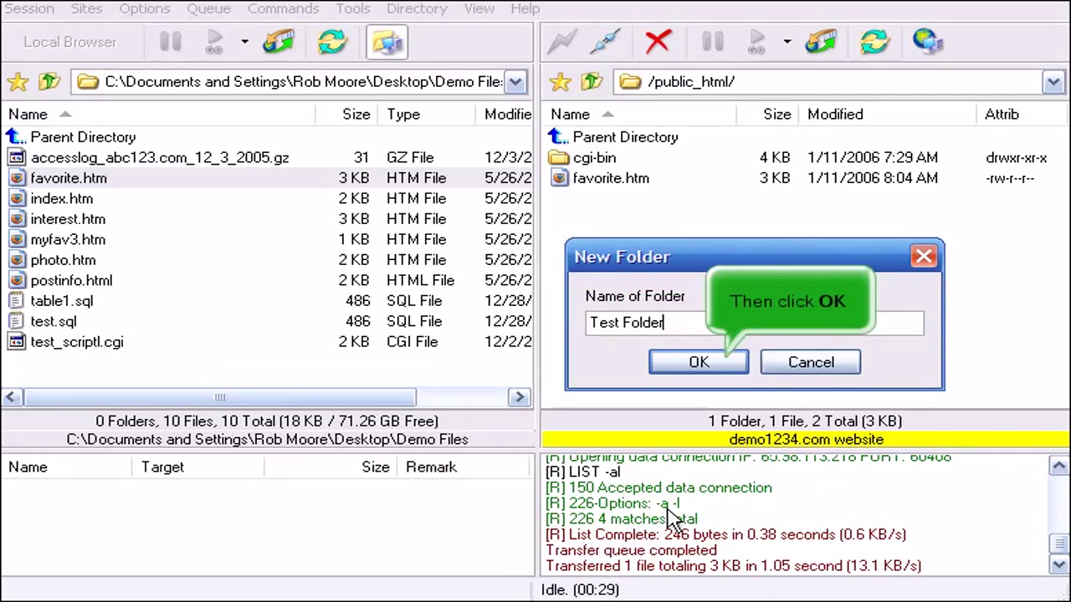
click(692, 364)
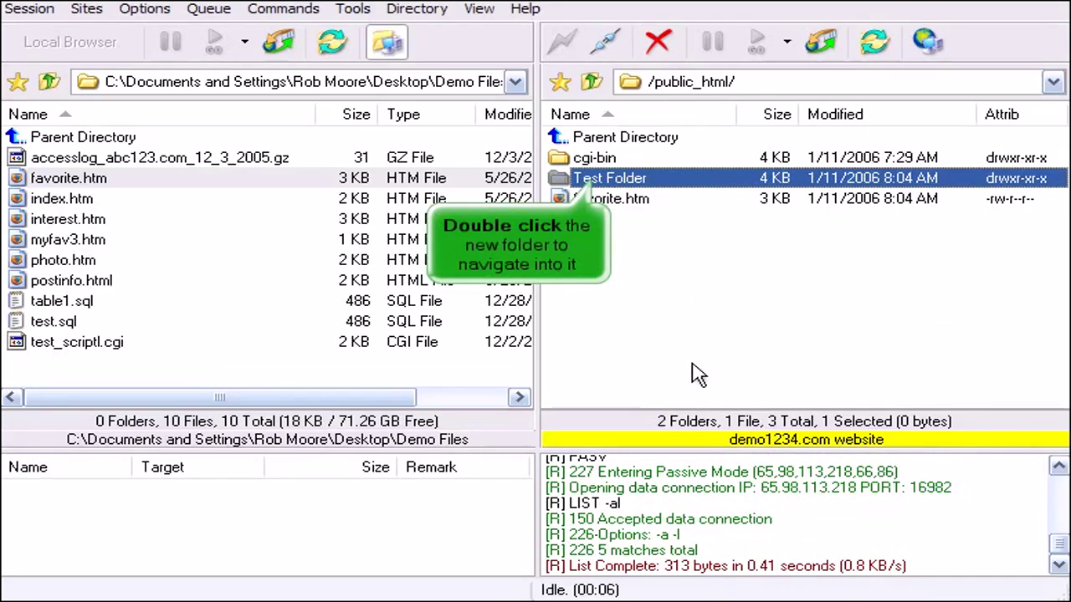
Step: Open the remote Test Folder and upload index.htm from the local Demo Files folder into it
double_click(662, 179)
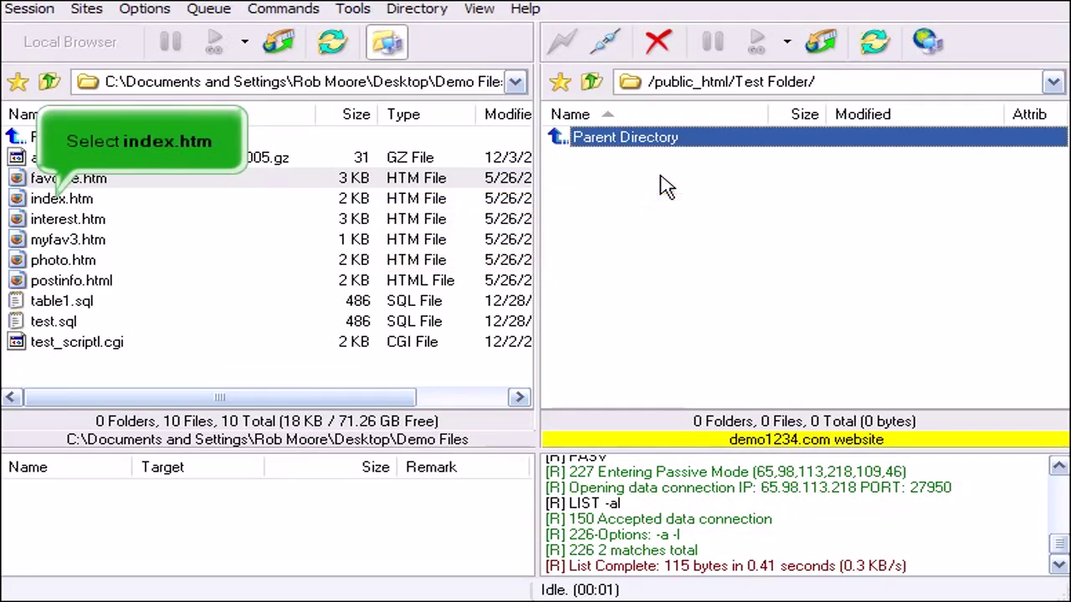
click(71, 203)
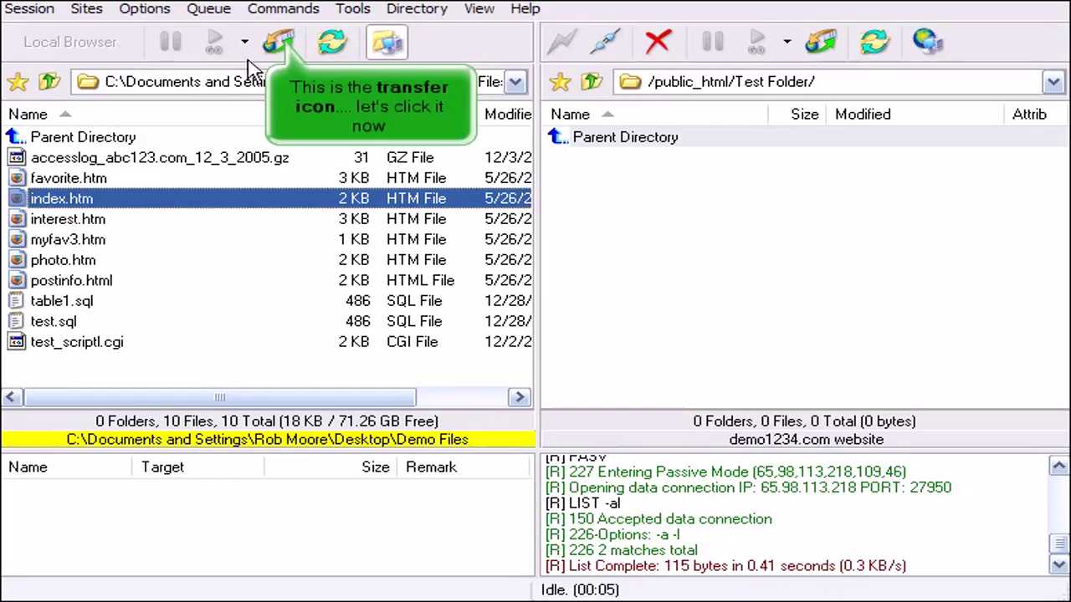
click(280, 46)
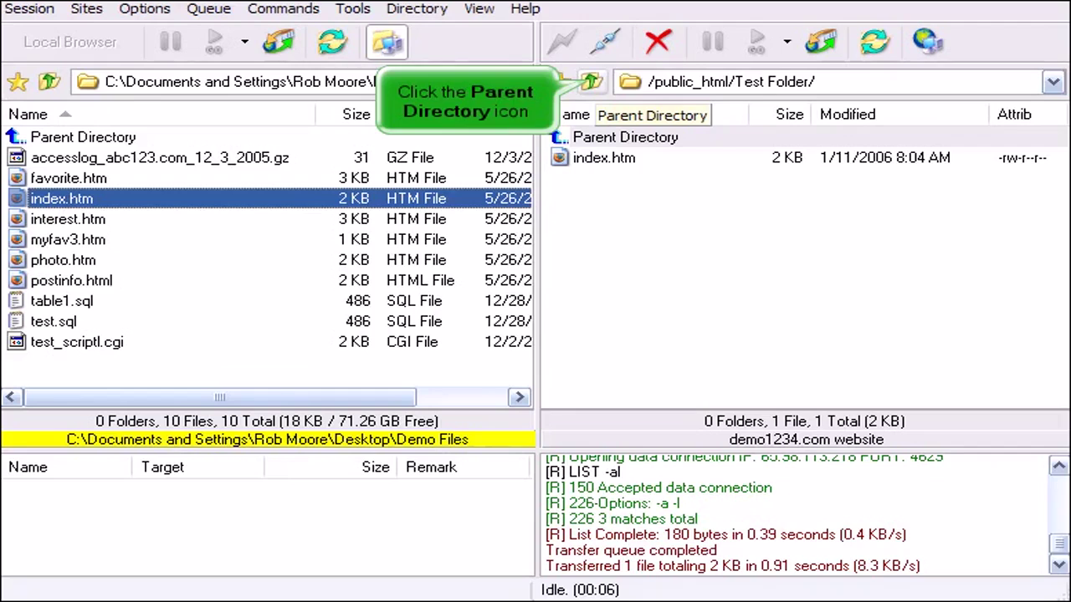
Step: Return the remote side to public_html and upload the four local files from interest.htm through postinfo.html together
click(591, 82)
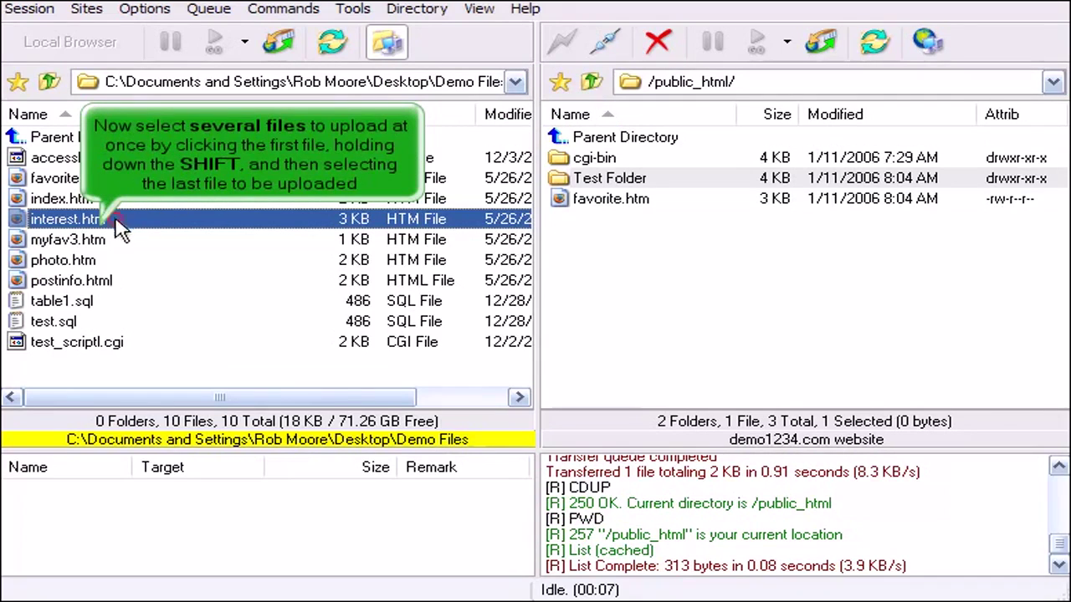
shift+click(108, 287)
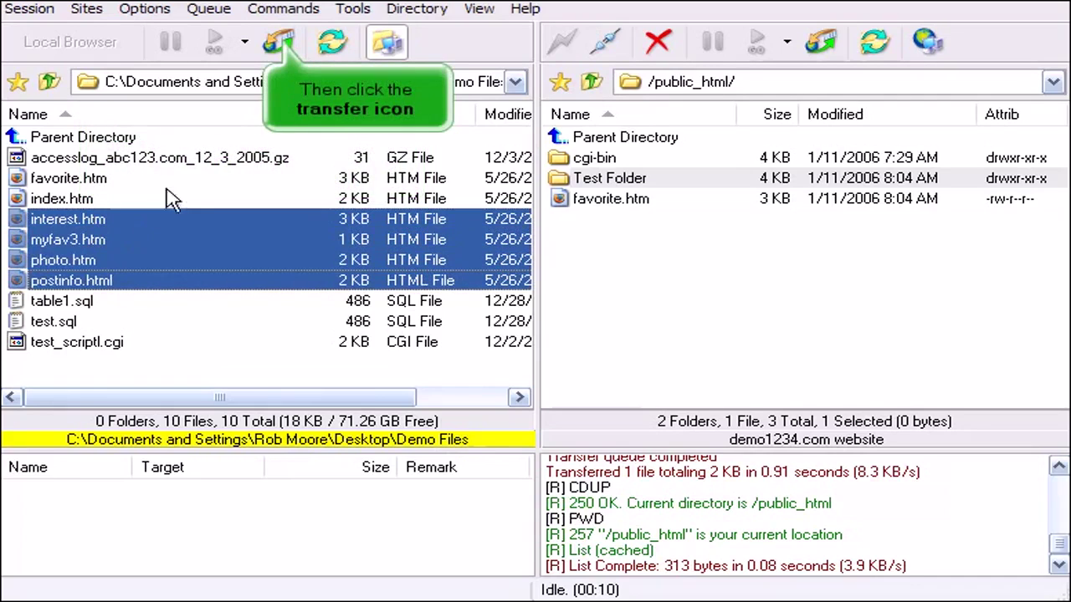
click(278, 44)
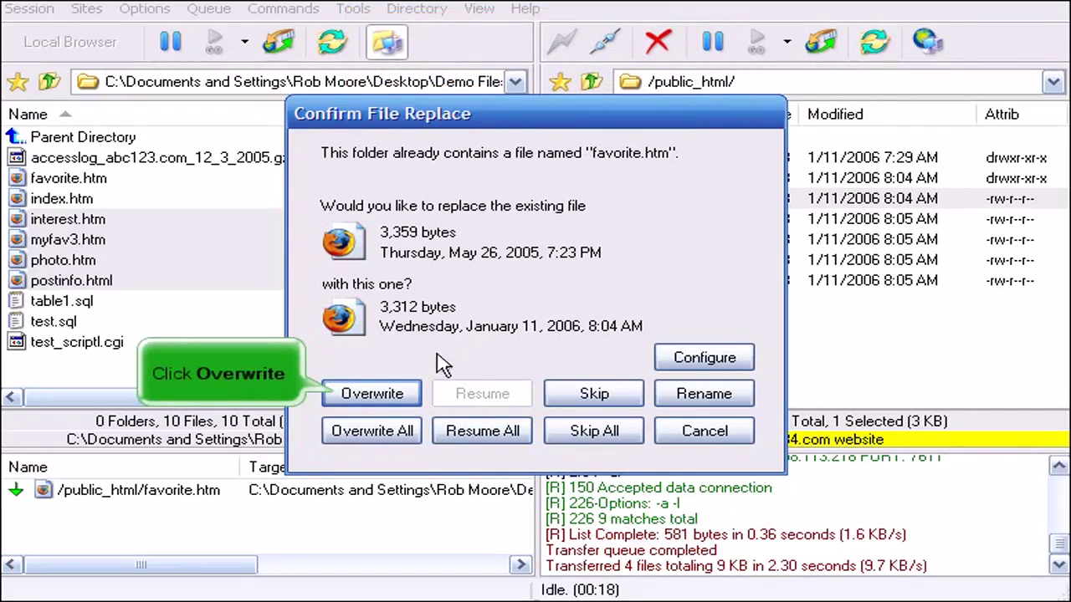
Step: Overwrite the local favorite.htm with the copy downloaded from the server
click(389, 400)
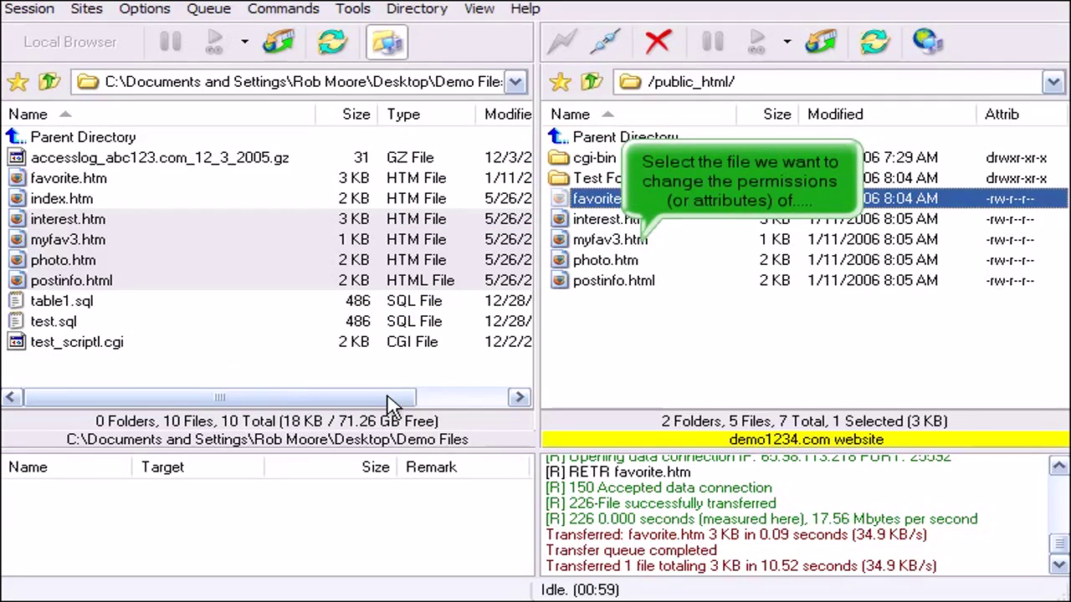
Step: Change the attributes of the remote myfav3.htm to 755 by enabling Execute for Owner, Group and Public
click(628, 242)
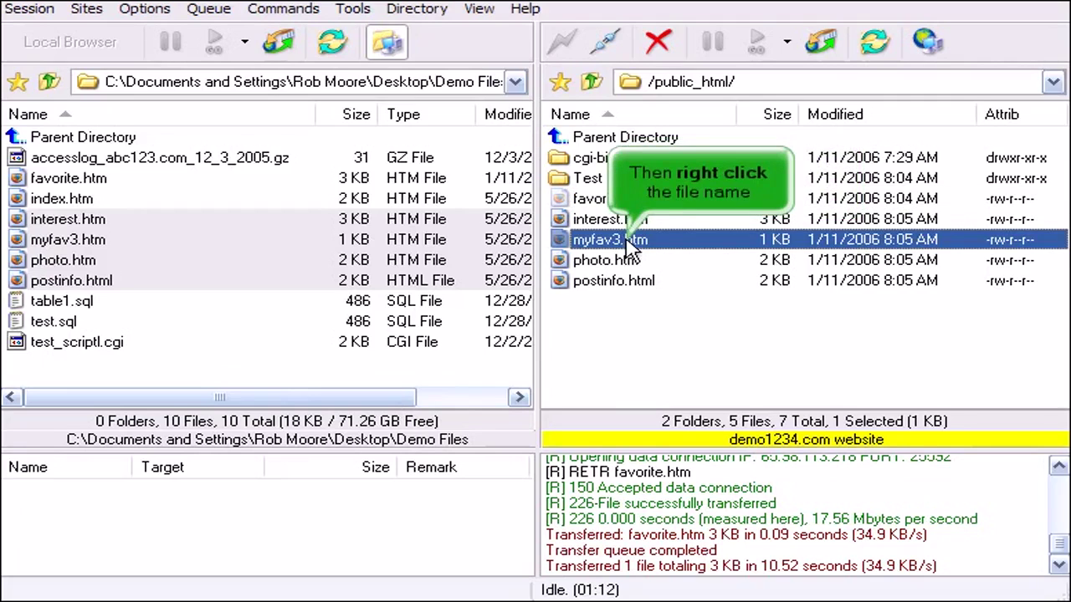
right_click(616, 242)
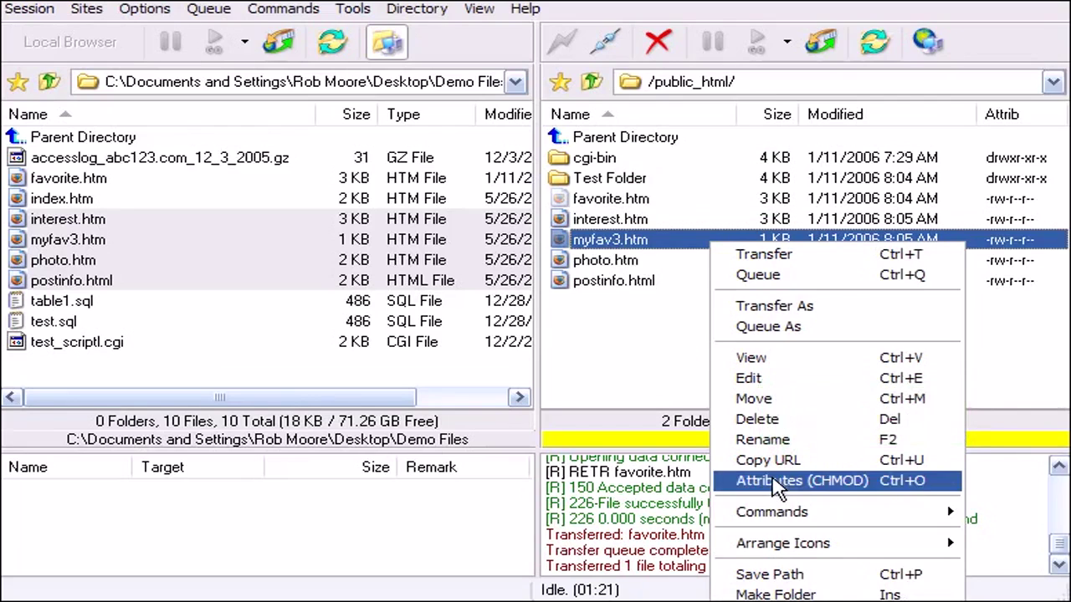
click(771, 482)
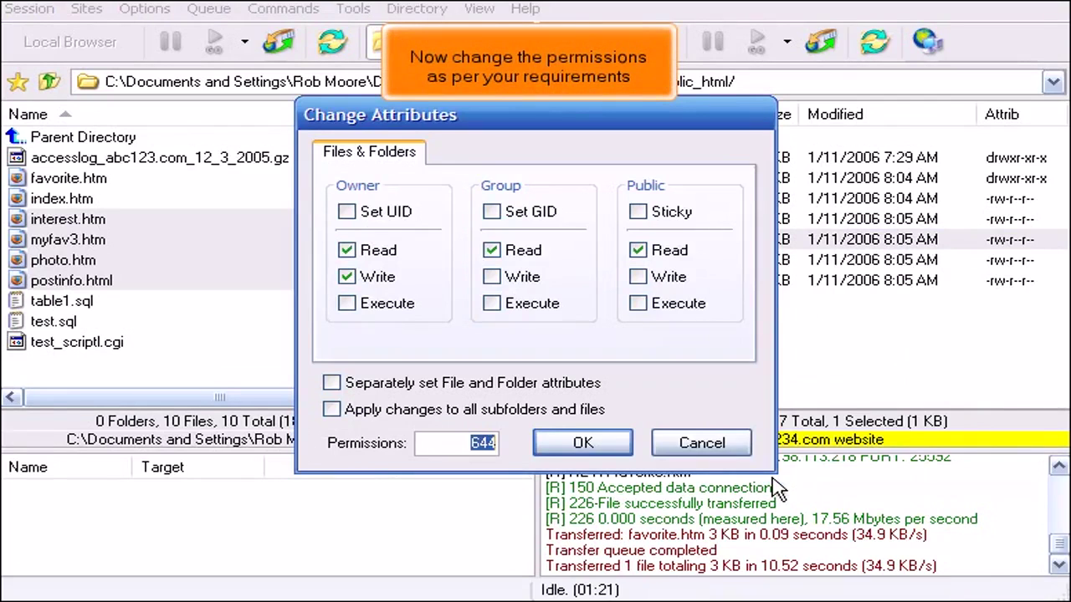
click(347, 303)
click(491, 304)
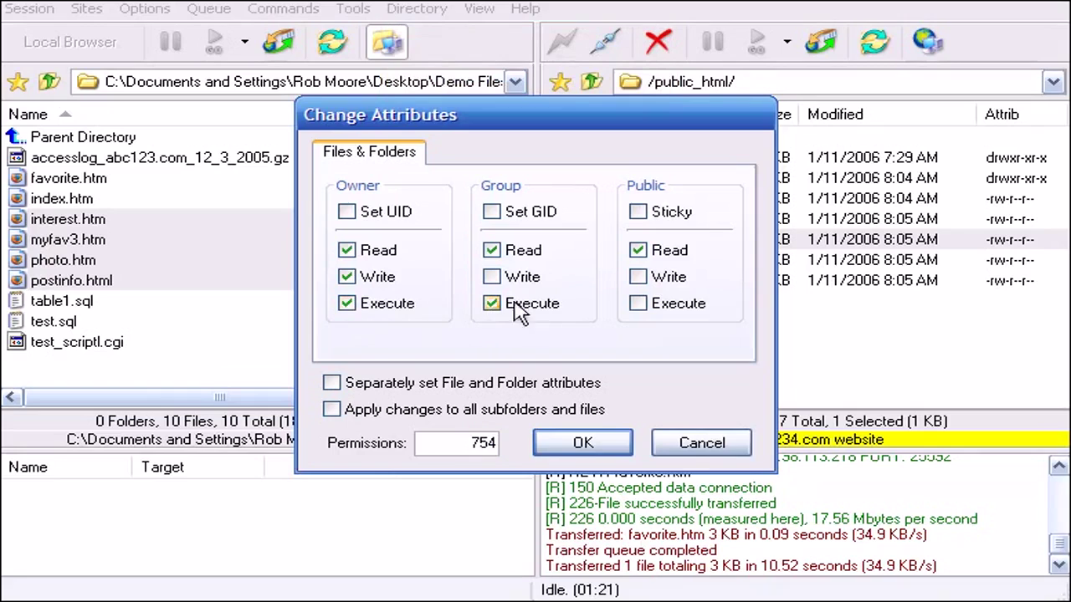
click(640, 305)
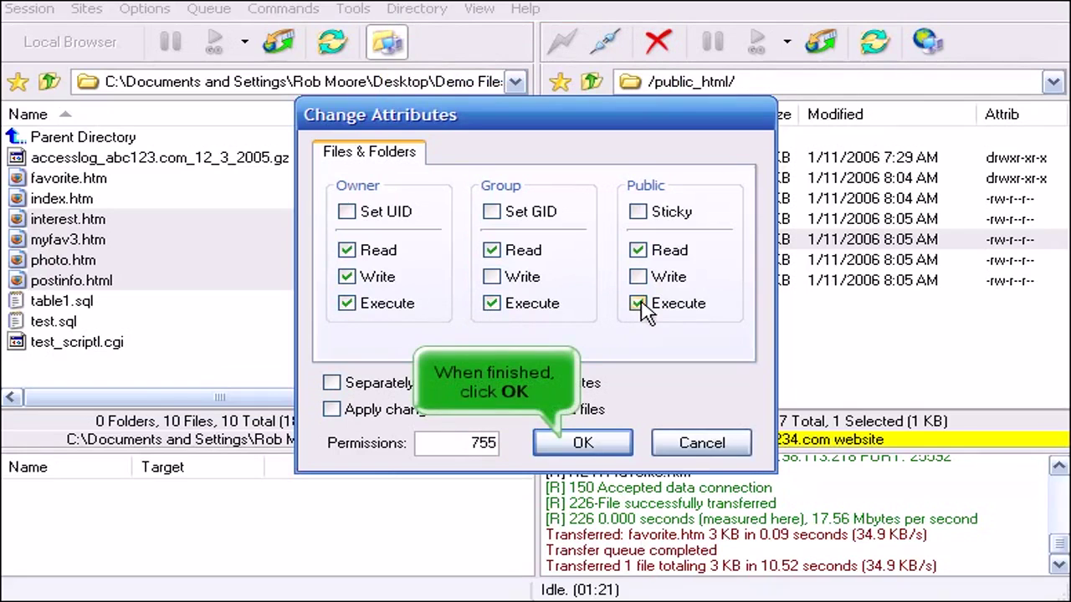
click(592, 442)
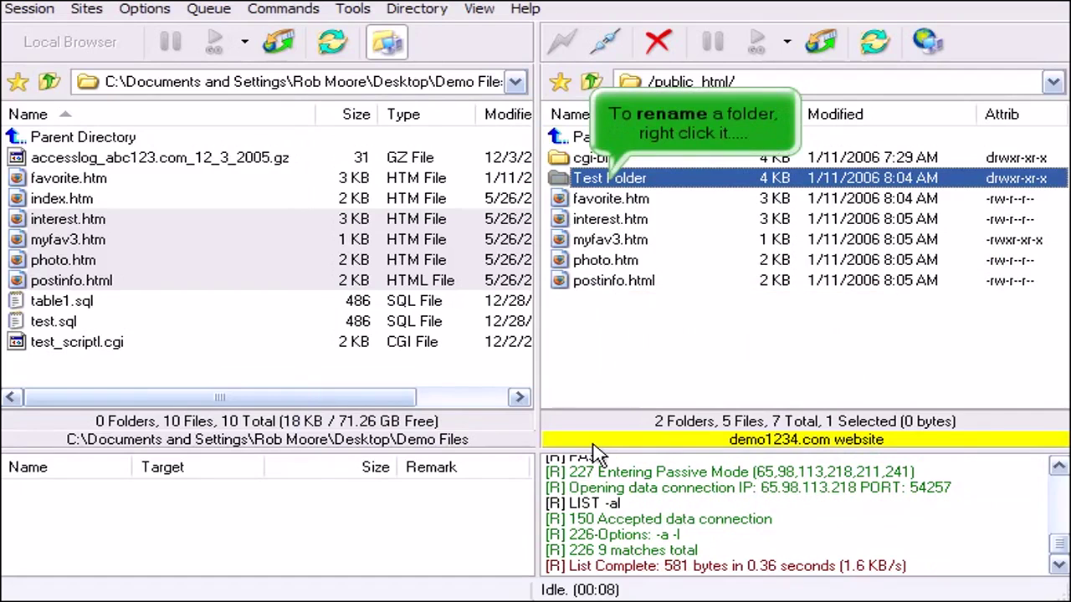
Step: Rename the remote Test Folder as New Folder, and disconnect from the server
right_click(633, 179)
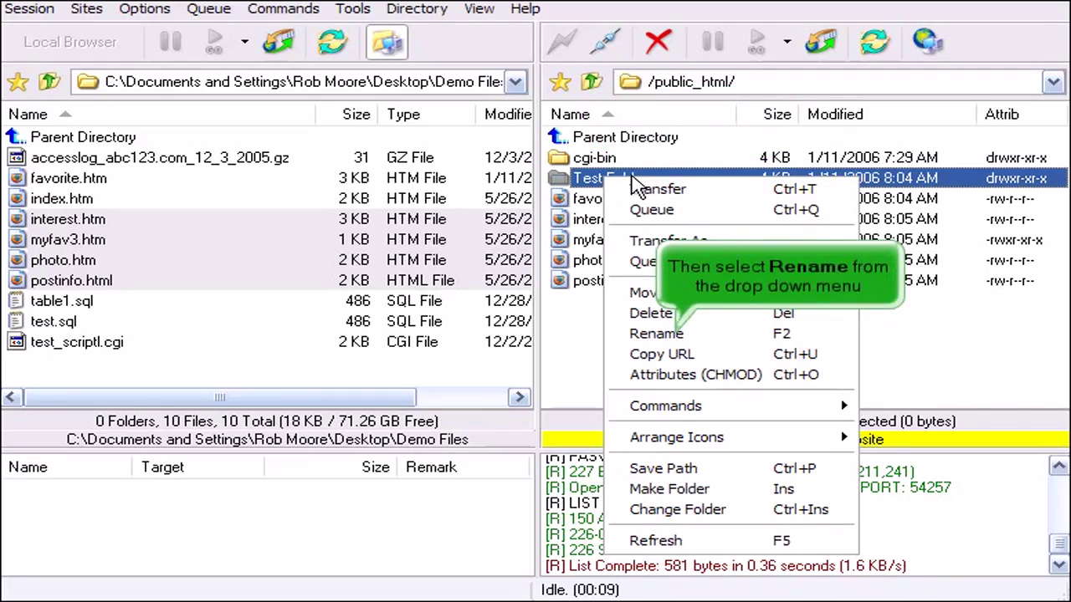
click(644, 334)
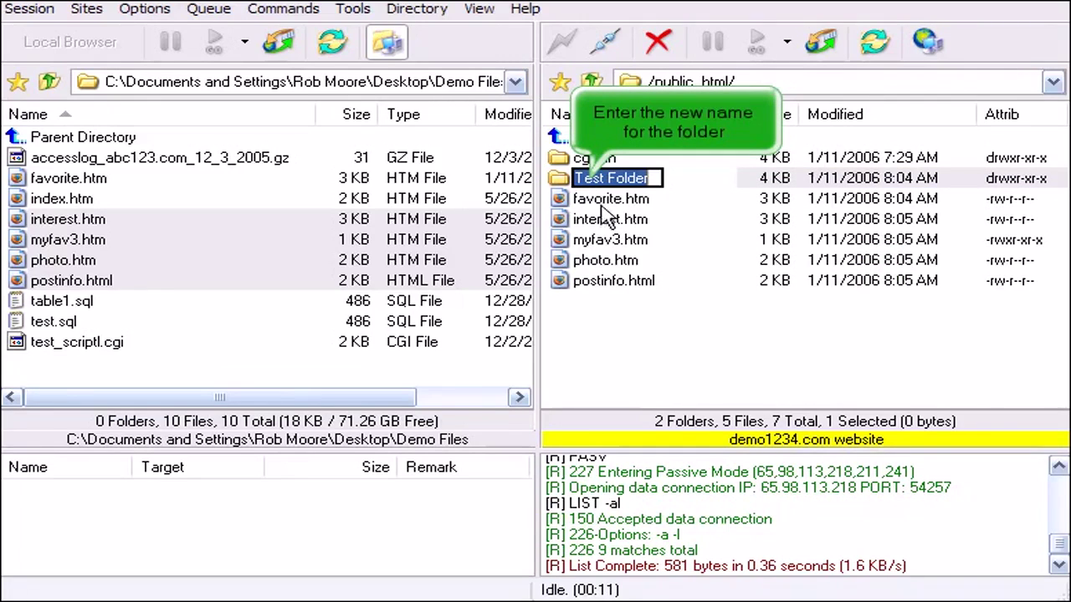
text(N)
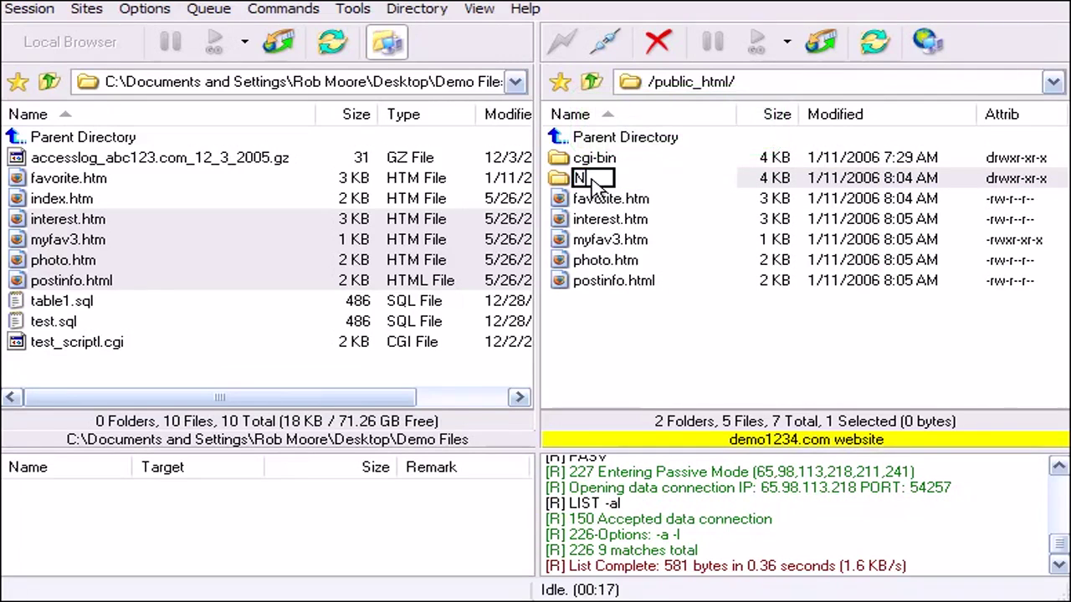
text(ew Folder)
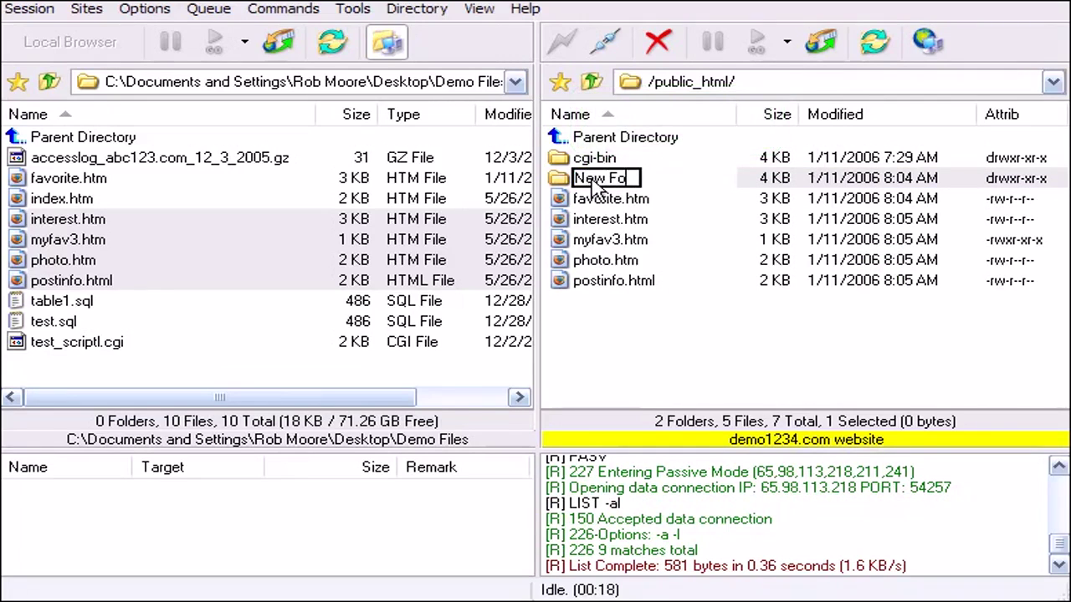
key(Return)
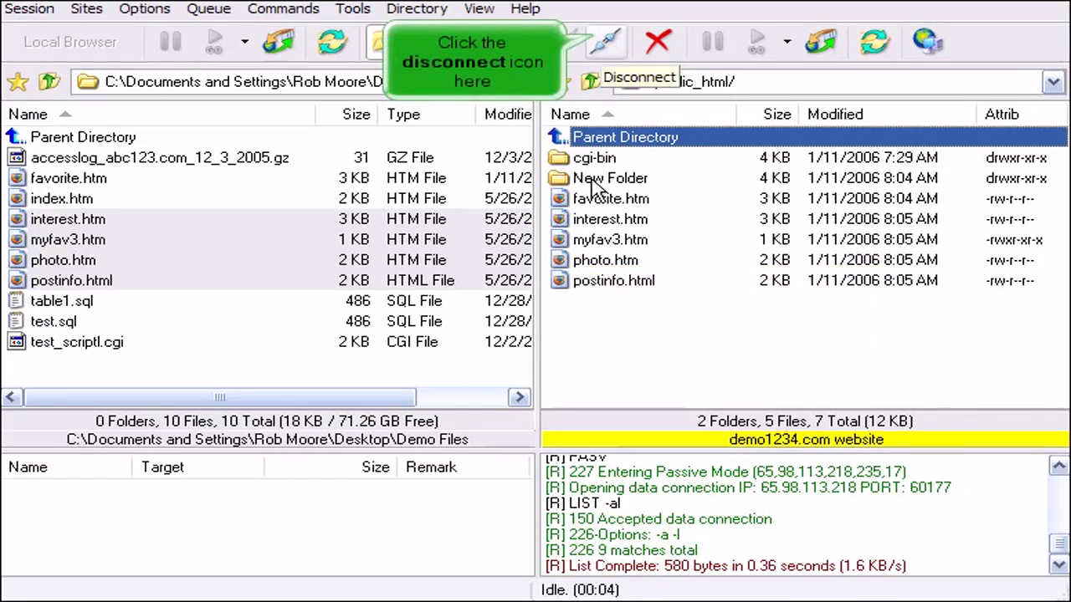
click(609, 43)
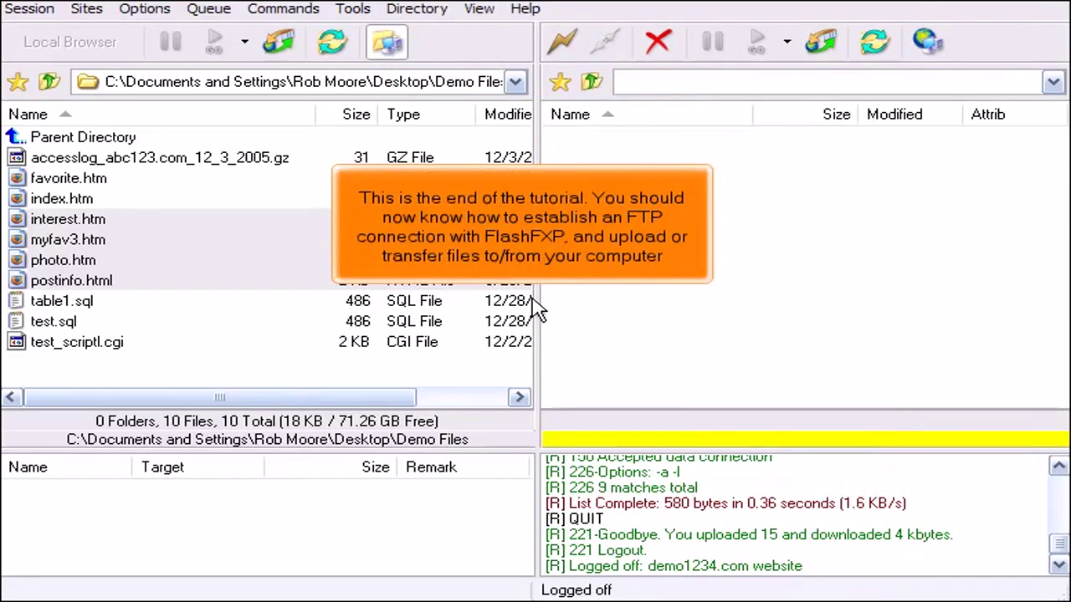